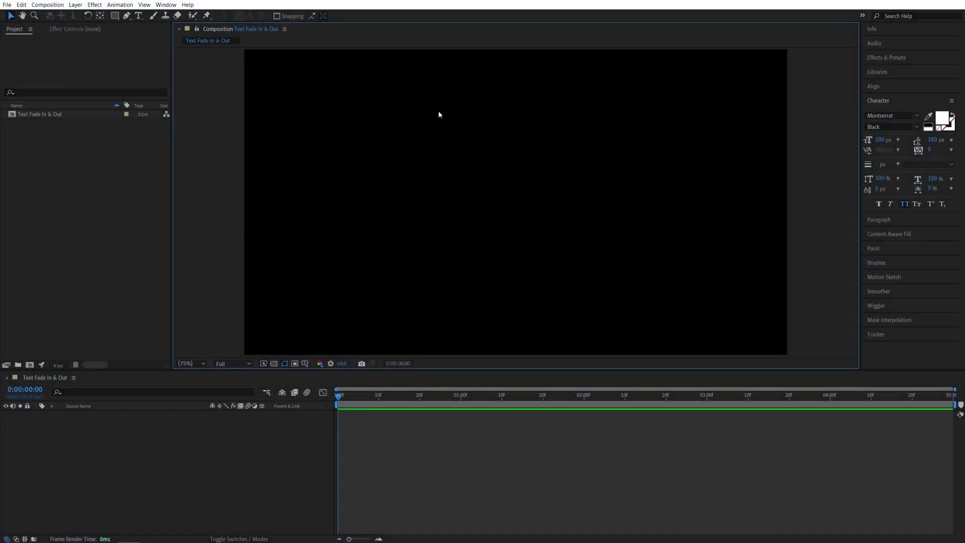
Type the white title 'FADE IN & OUT' and centre it horizontally and vertically with Align
click(139, 15)
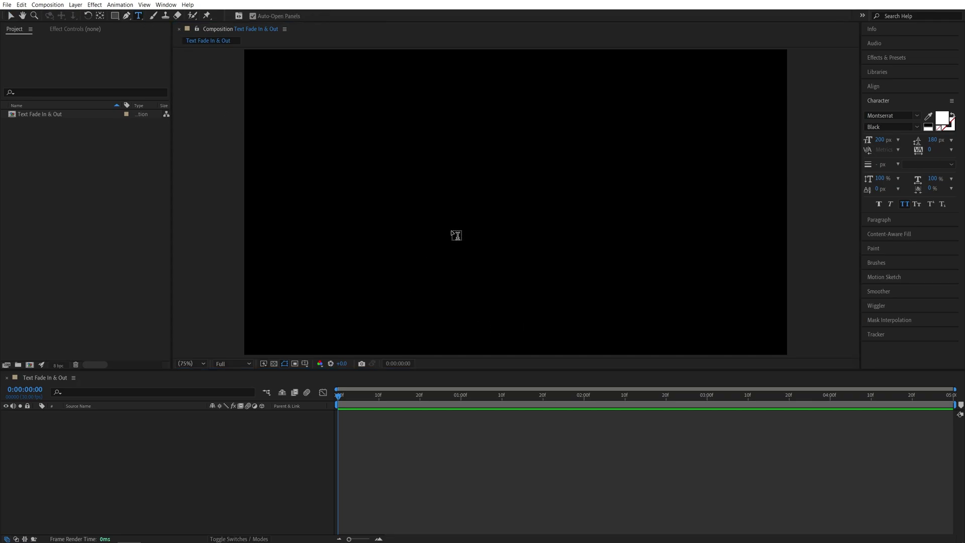
click(456, 235)
text(FADE IN & OUT)
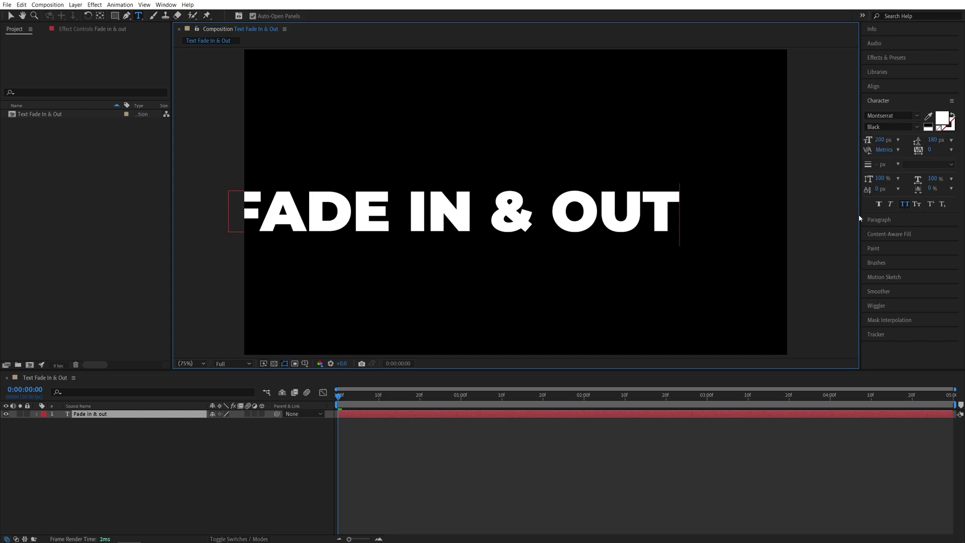
click(874, 86)
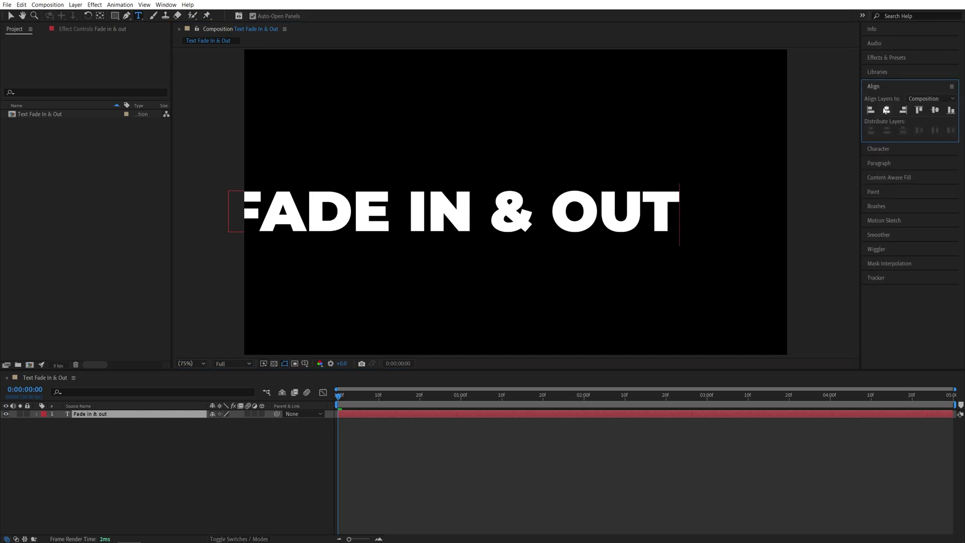
click(887, 110)
click(935, 110)
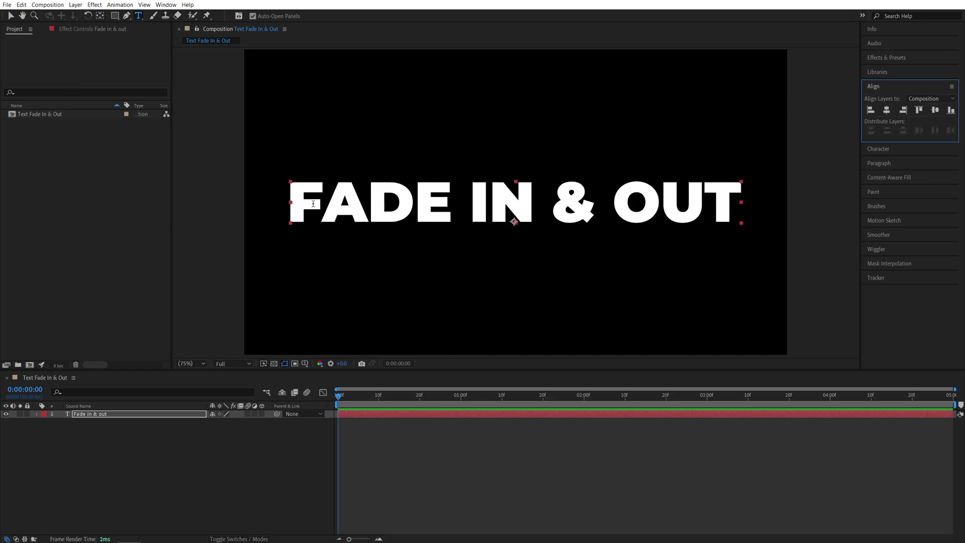
Add an Opacity text animator to the title and set its opacity to 0%
key(v)
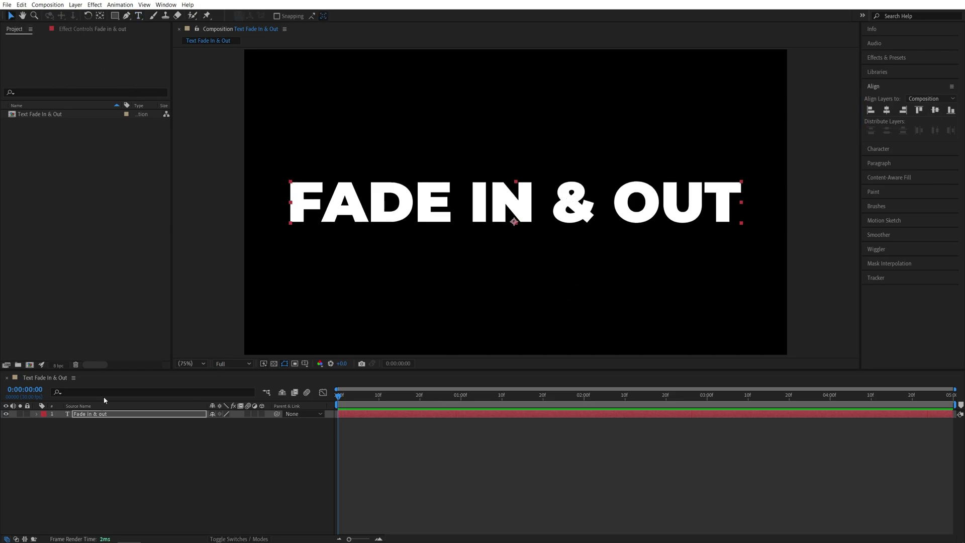
click(37, 413)
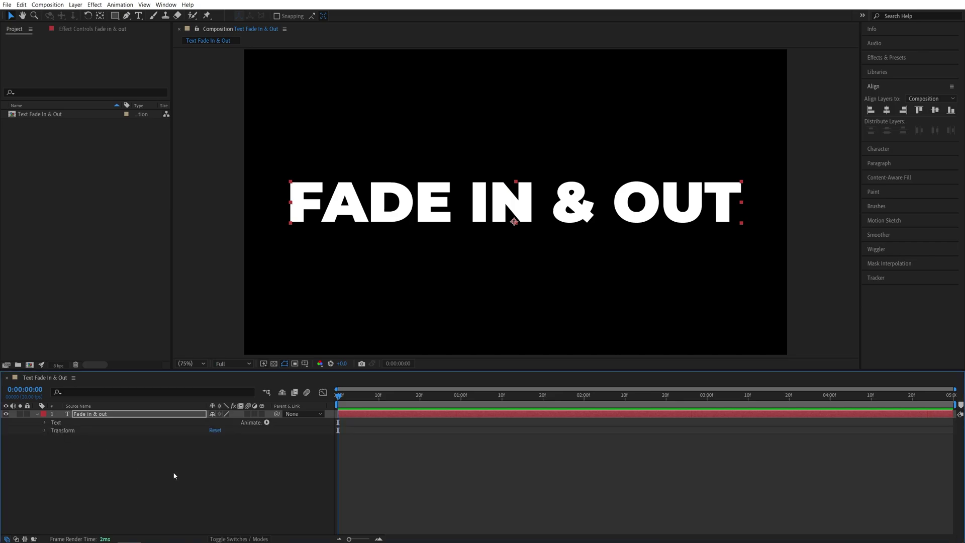
click(268, 423)
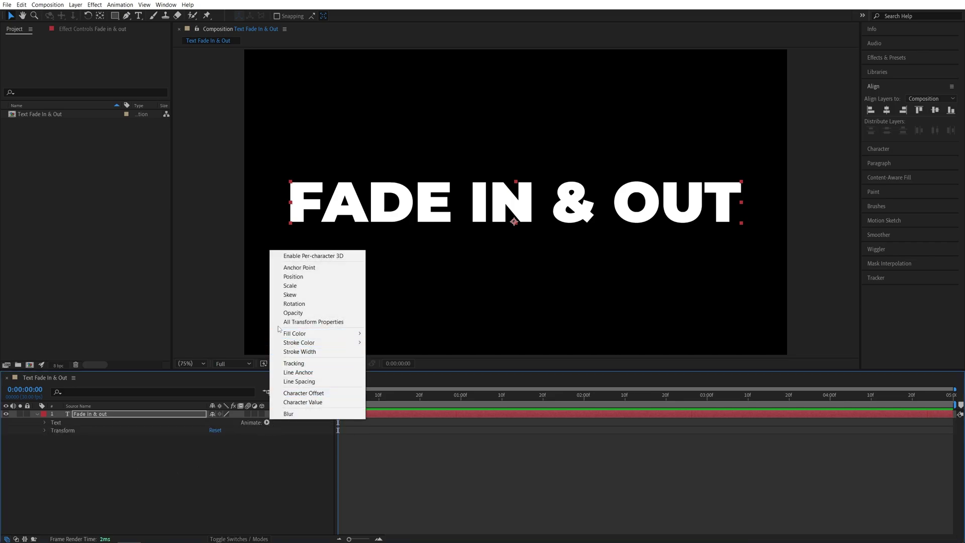
click(299, 312)
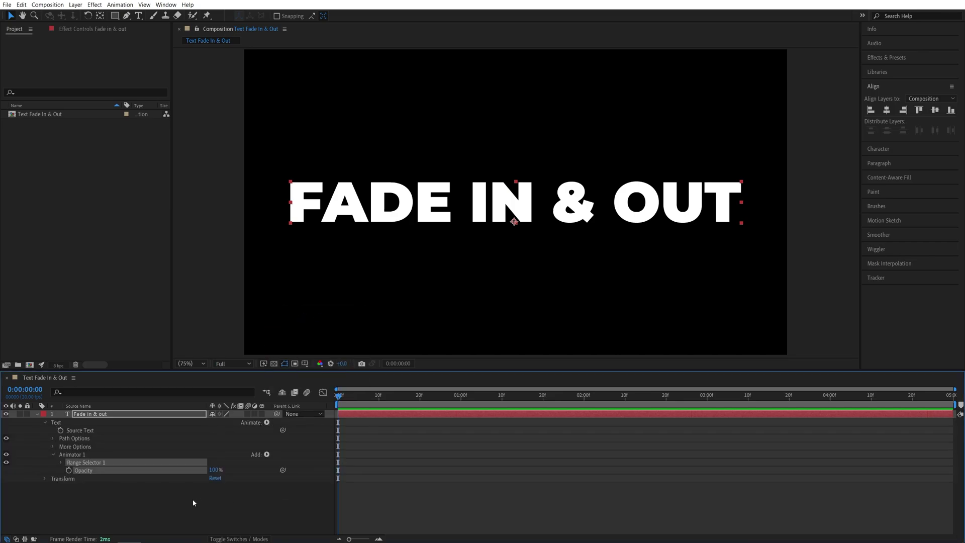
drag(216, 470, 132, 474)
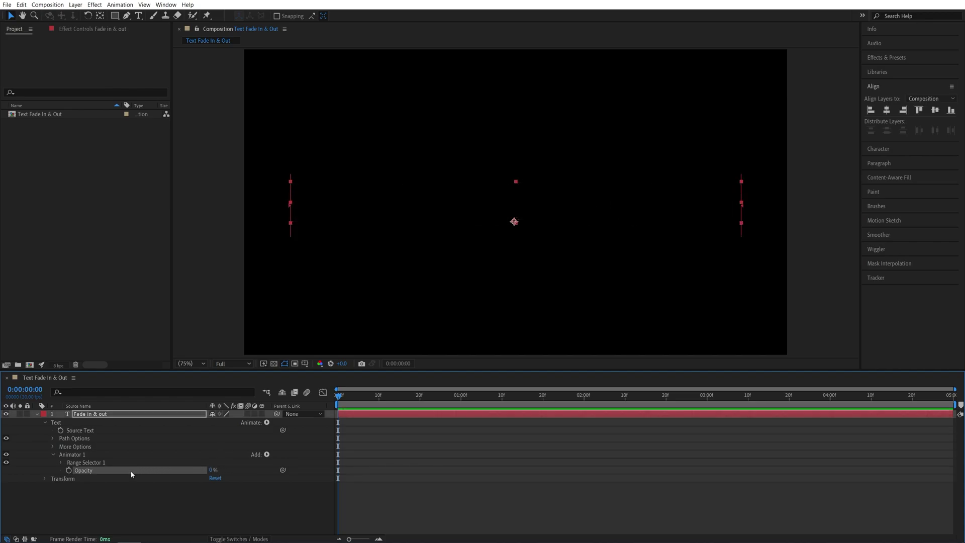
Keyframe the range selector Offset at -100% at 0s and 100% at 1s
click(61, 463)
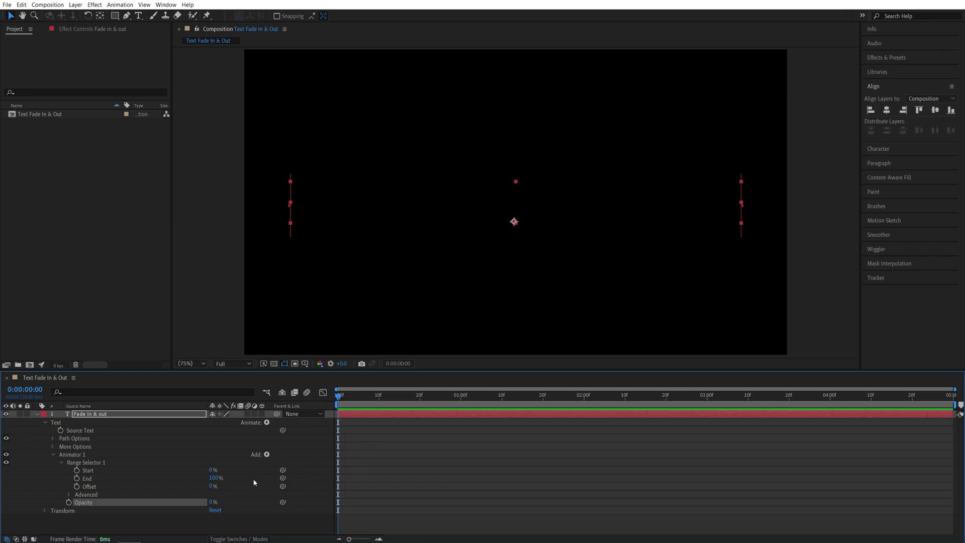
drag(211, 487, 79, 487)
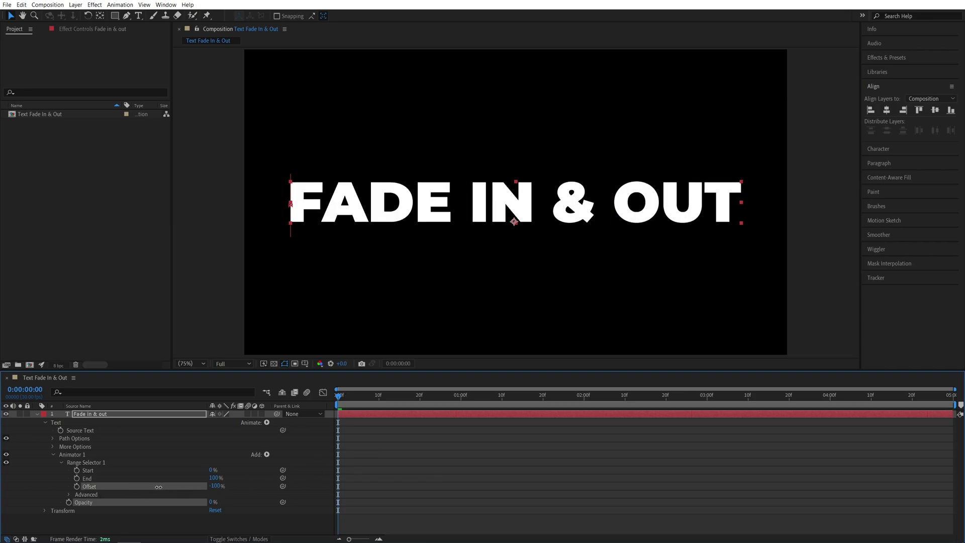
click(77, 487)
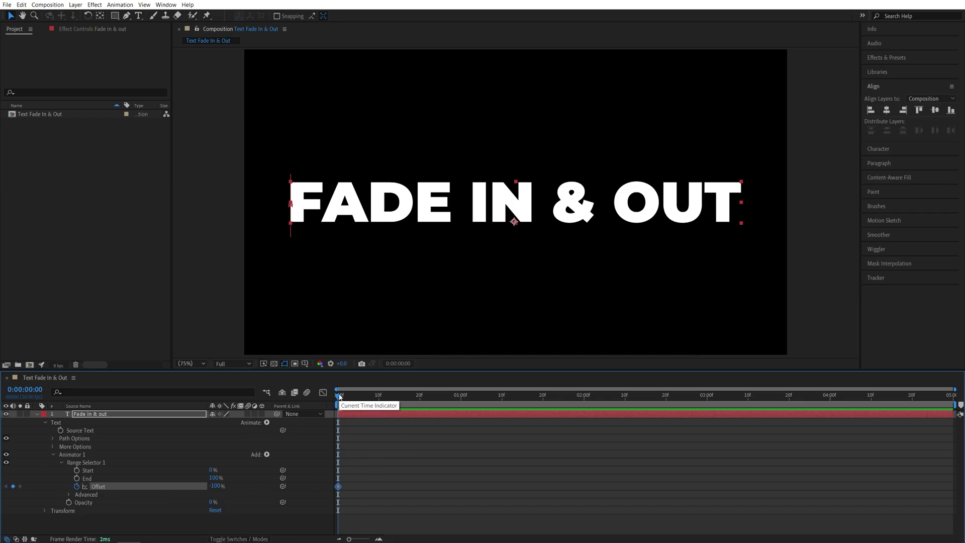
drag(338, 396, 461, 396)
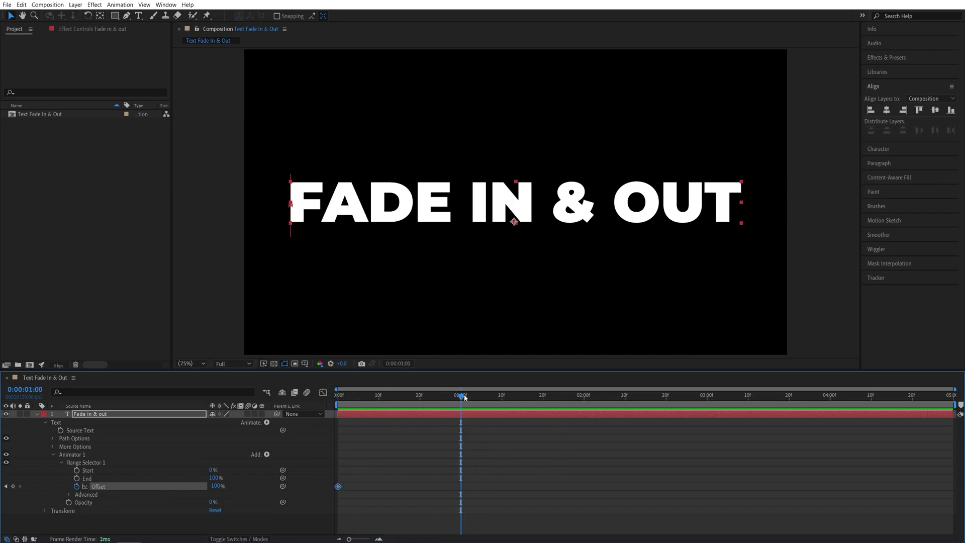
drag(214, 487, 376, 484)
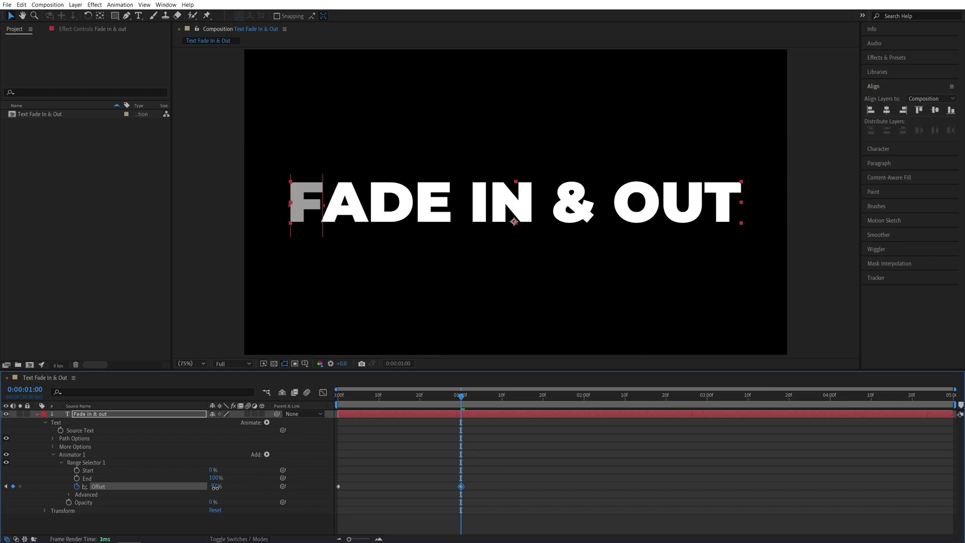
Set the range selector Shape to Ramp Up with Ease High and Ease Low at 50%
click(69, 496)
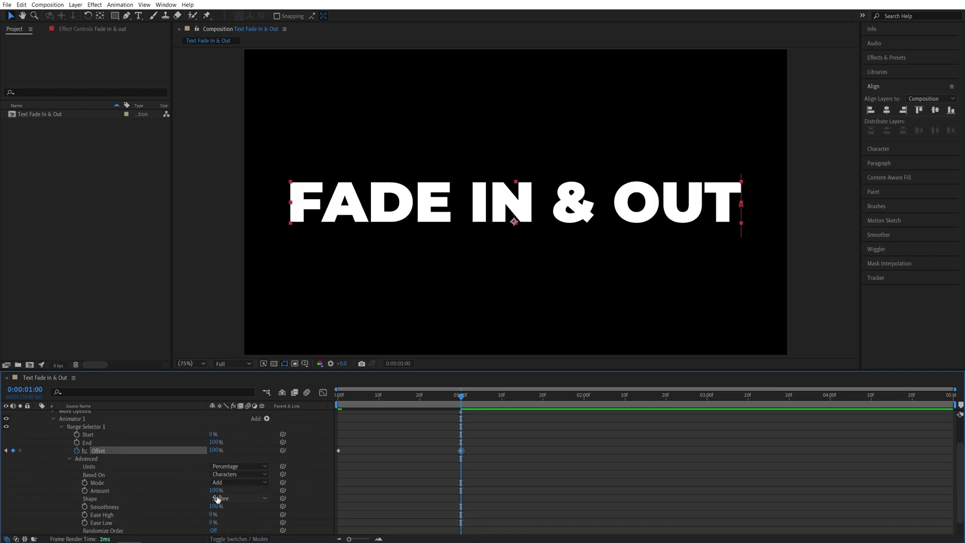
click(237, 498)
click(235, 453)
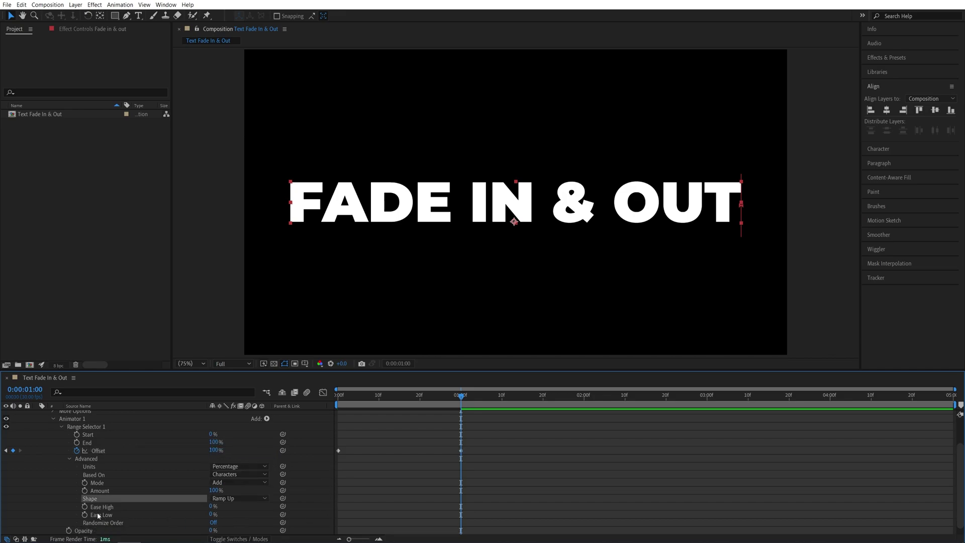
click(212, 507)
text(50)
key(Return)
click(213, 516)
text(50)
key(Return)
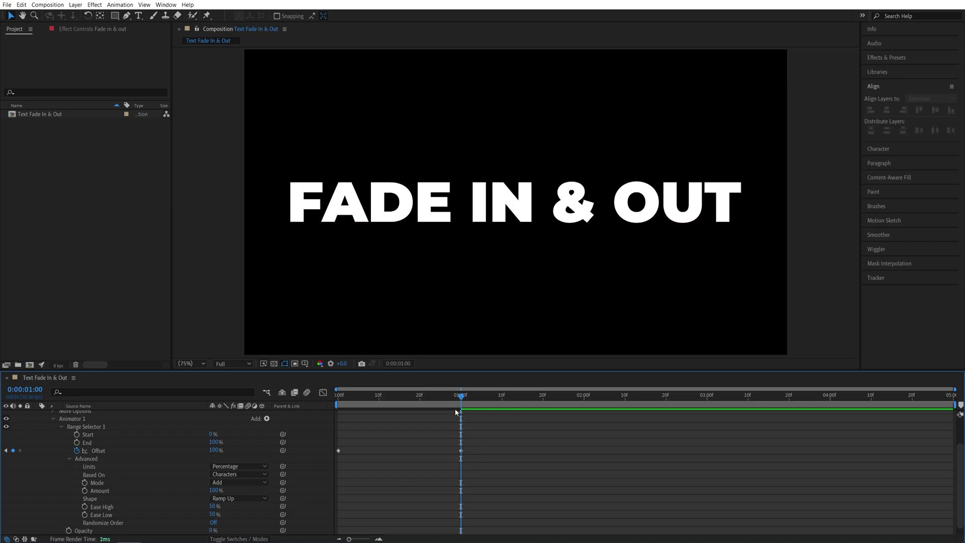
Deselect the layer and scrub the playhead to the one-second mark to preview
click(339, 396)
drag(338, 395, 454, 395)
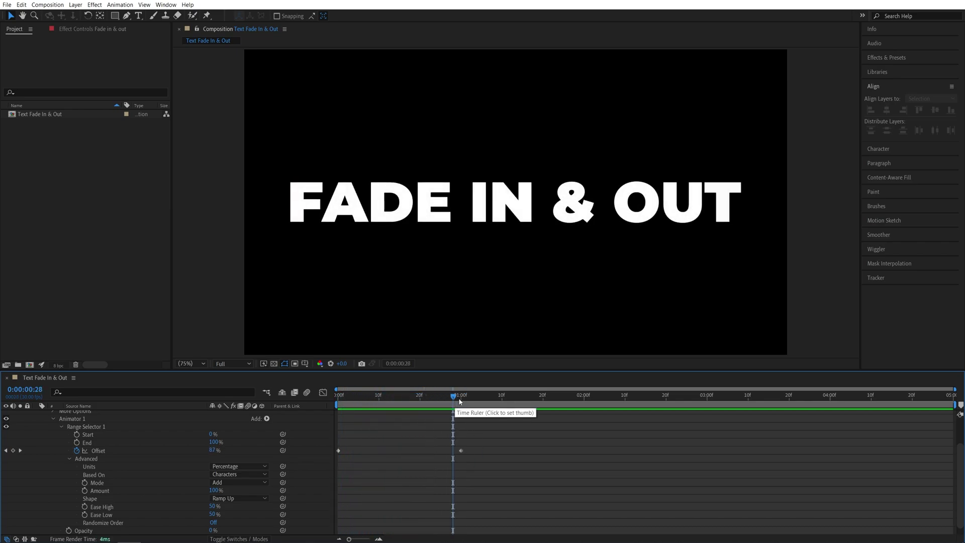
drag(454, 395, 461, 396)
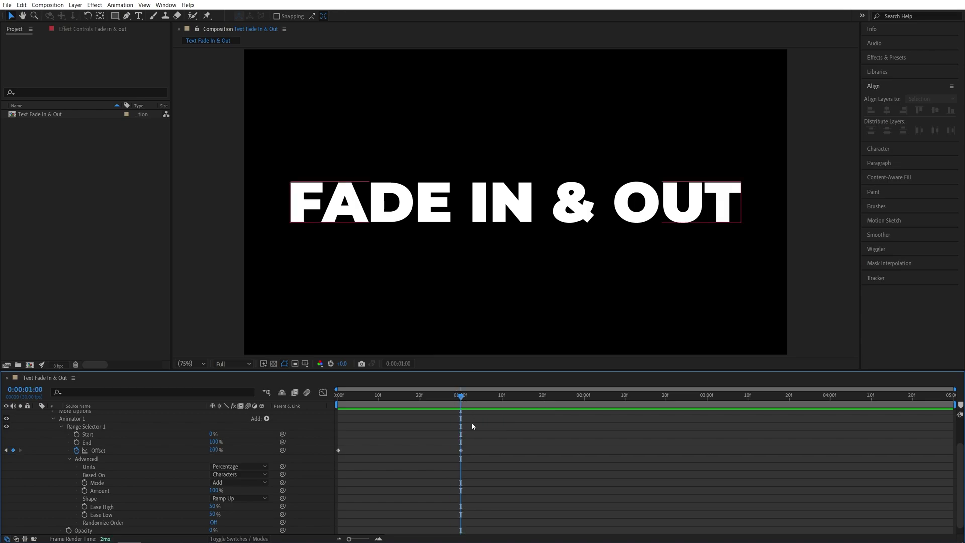
Collapse Animator 1 and duplicate it to create Animator 2
click(53, 418)
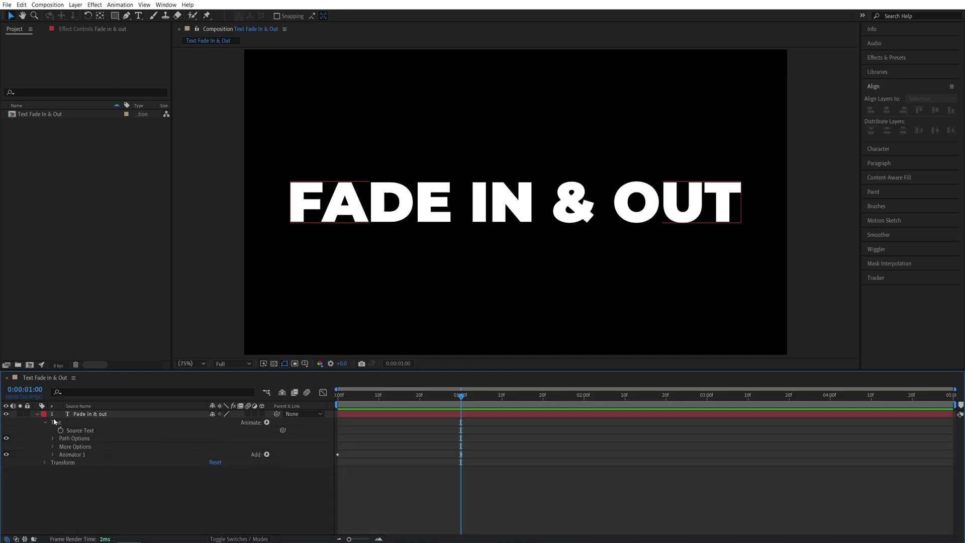
click(84, 453)
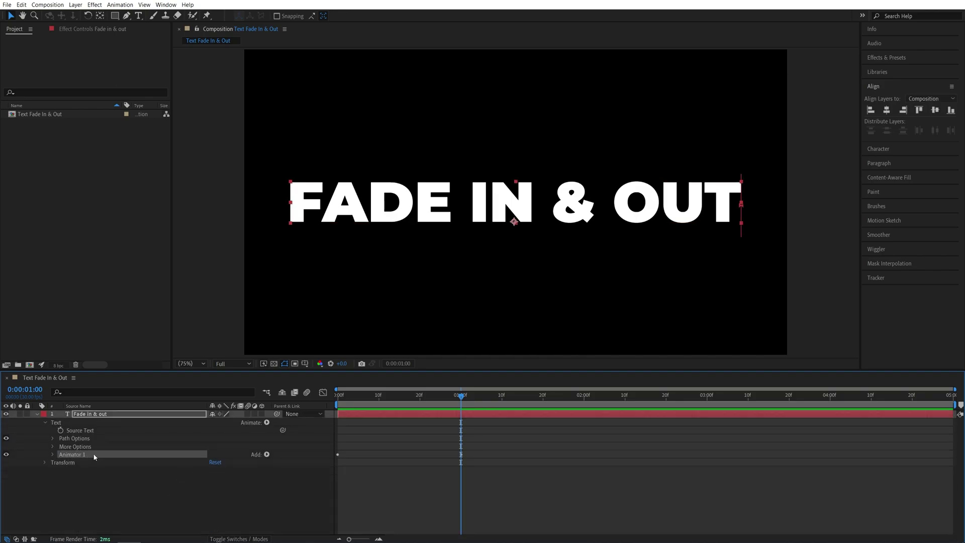
key(ctrl+d)
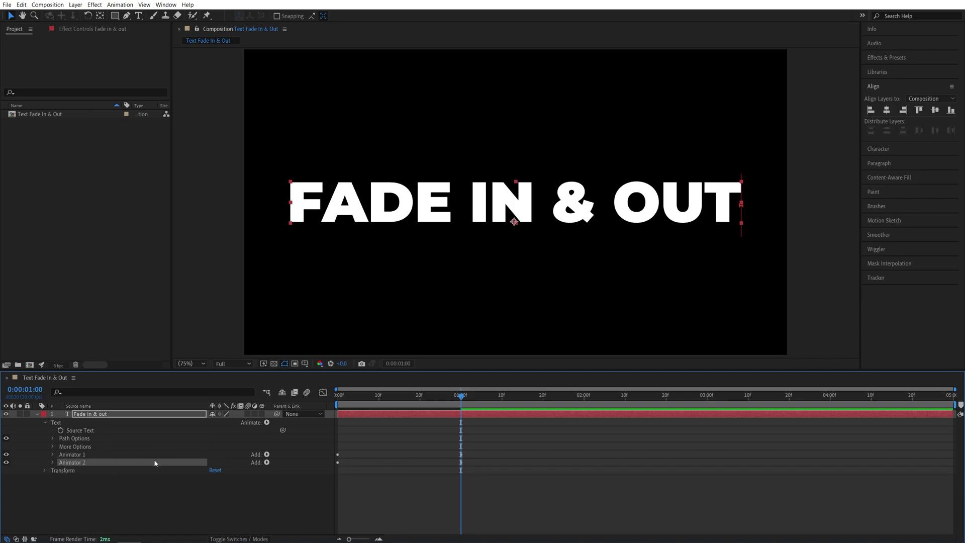
Preview the fade, then shift Animator 2's Offset keyframes to 2:00 and 3:00
click(53, 463)
click(62, 470)
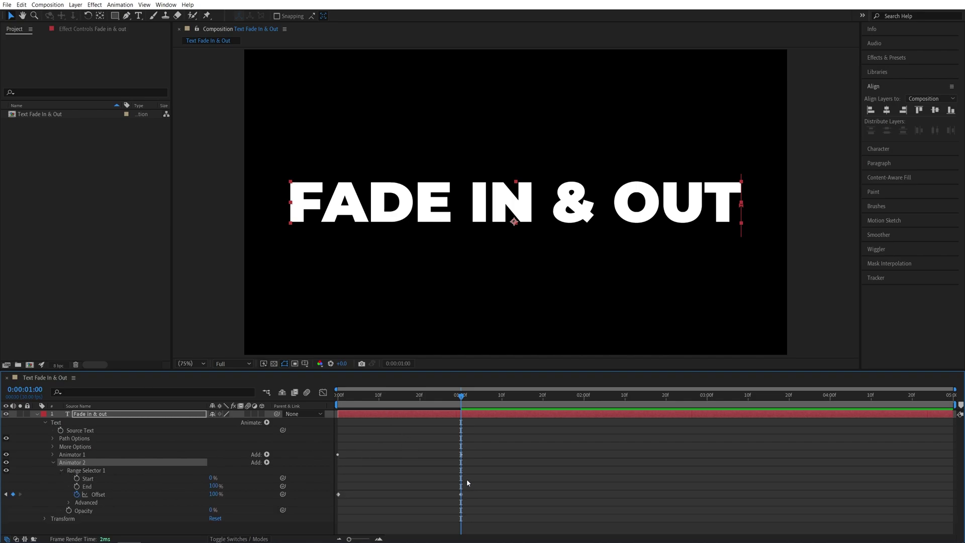
key(space)
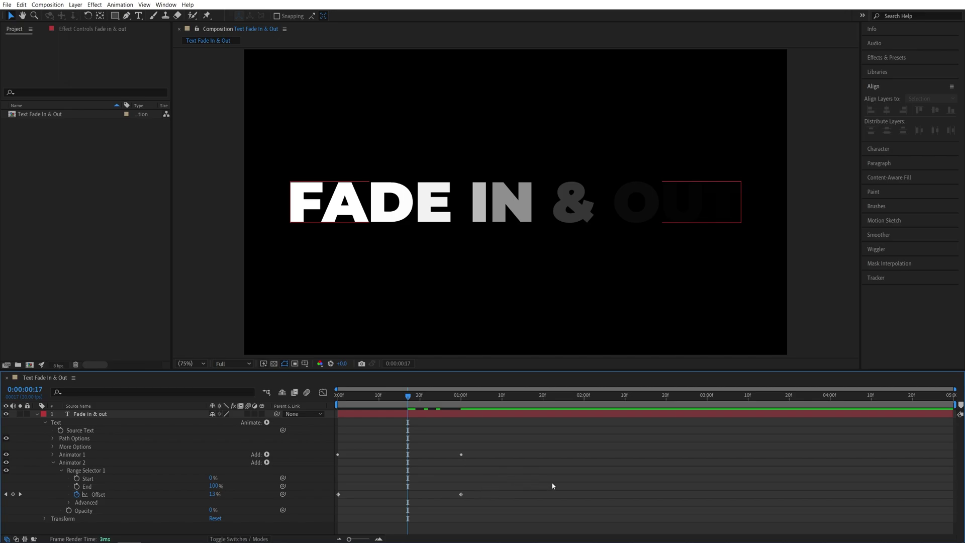
mouse_move(552, 486)
mouse_down()
mouse_move(330, 509)
mouse_move(367, 495)
mouse_move(583, 495)
mouse_up()
click(584, 395)
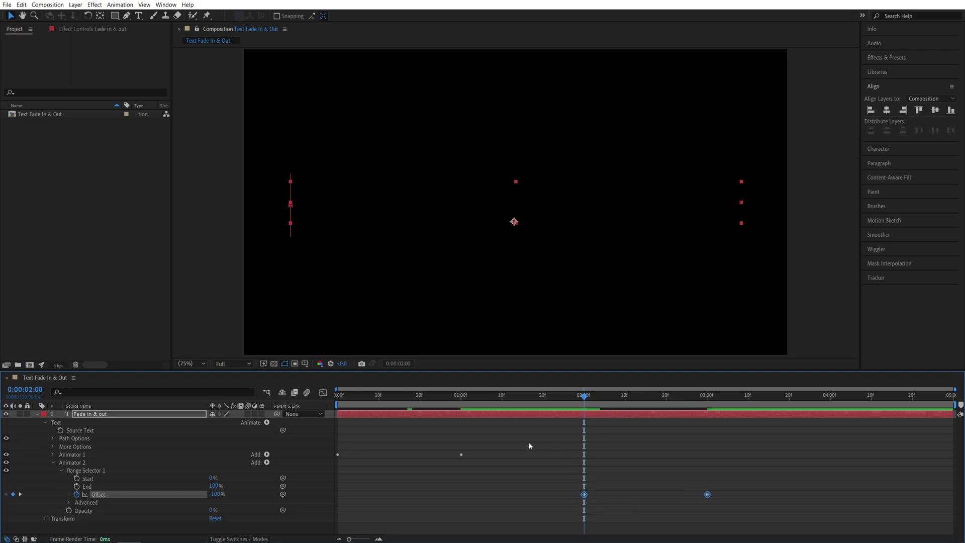
Set Animator 2's range selector Shape to Ramp Down
click(69, 503)
scroll(130, 498, down, 2)
click(226, 507)
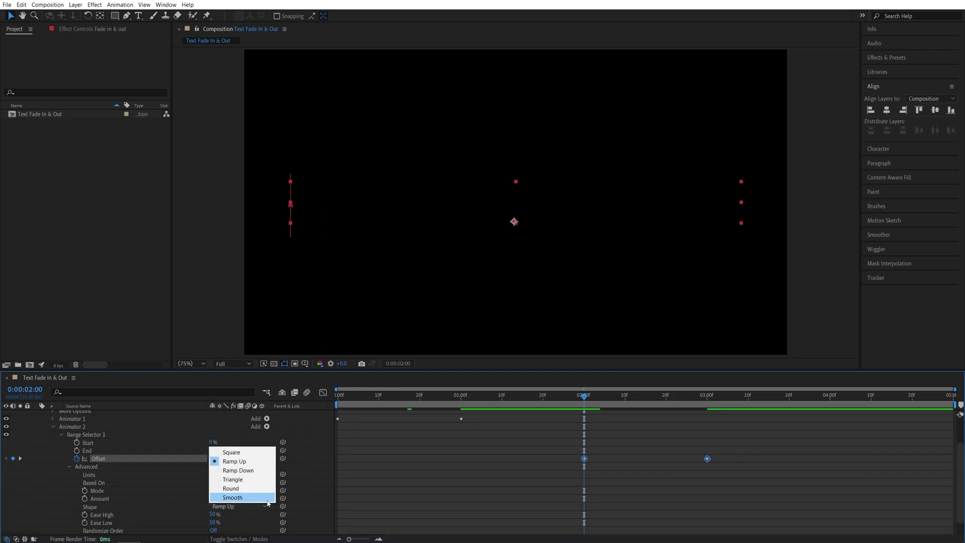
click(238, 470)
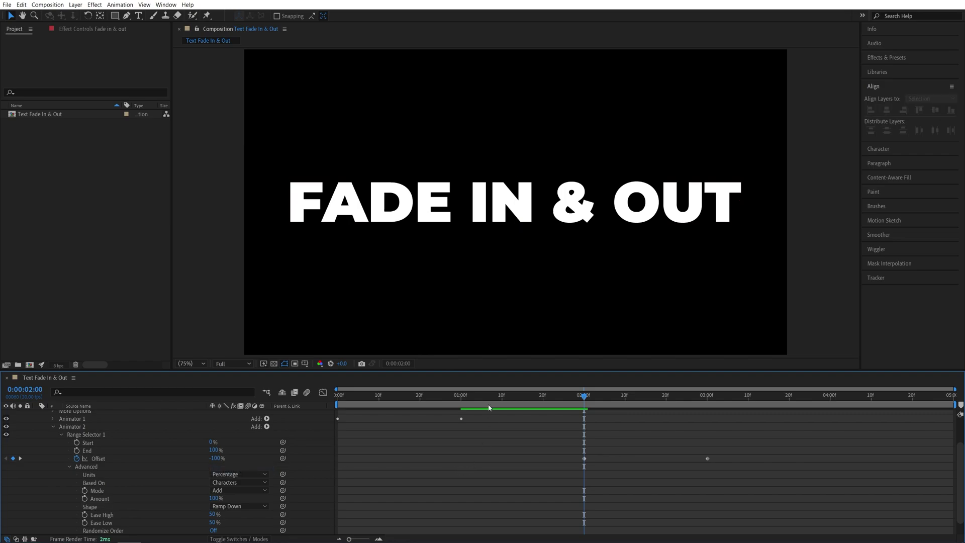
Scrub through the fade in and out, then play it from the start
click(466, 399)
mouse_move(466, 399)
mouse_down()
mouse_move(340, 399)
mouse_move(543, 400)
mouse_move(543, 419)
mouse_up()
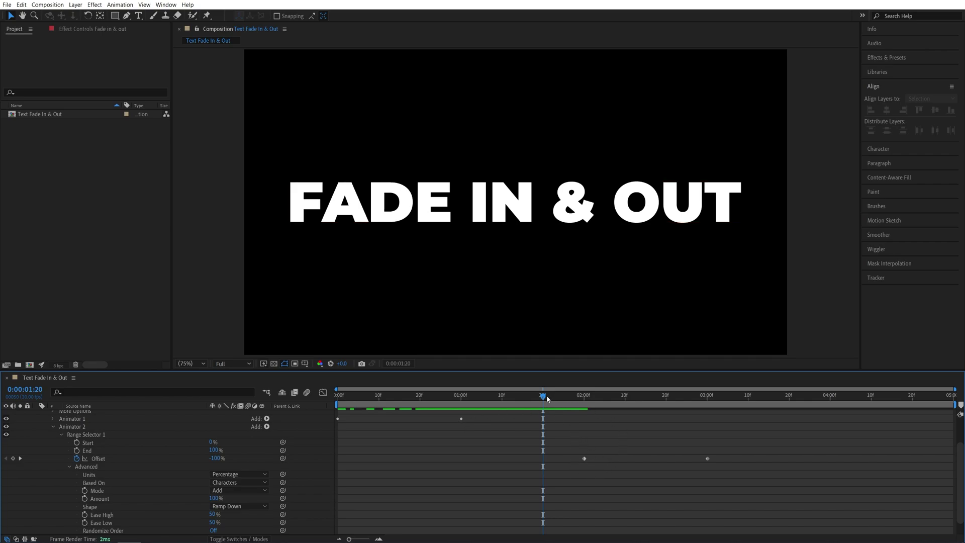
drag(563, 396, 551, 396)
drag(571, 441, 715, 475)
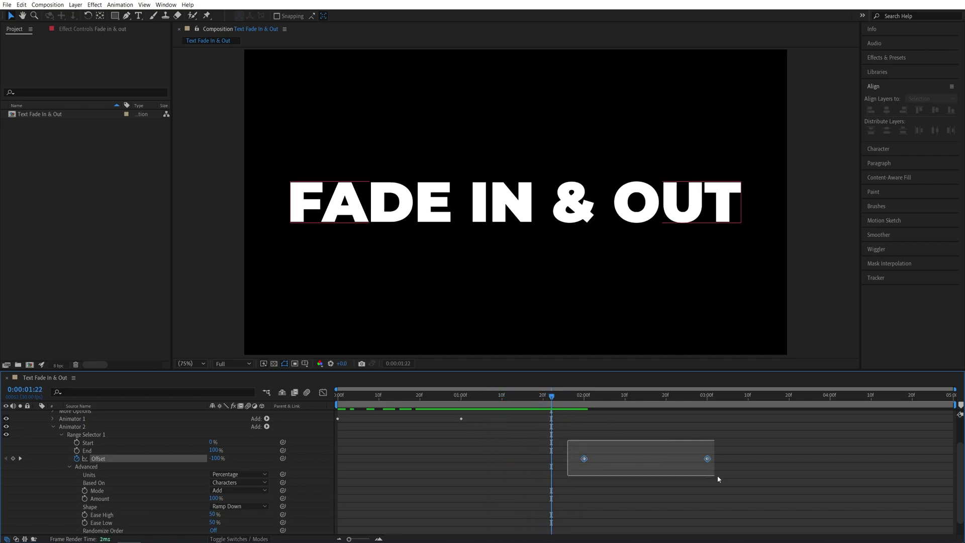
drag(552, 395, 518, 396)
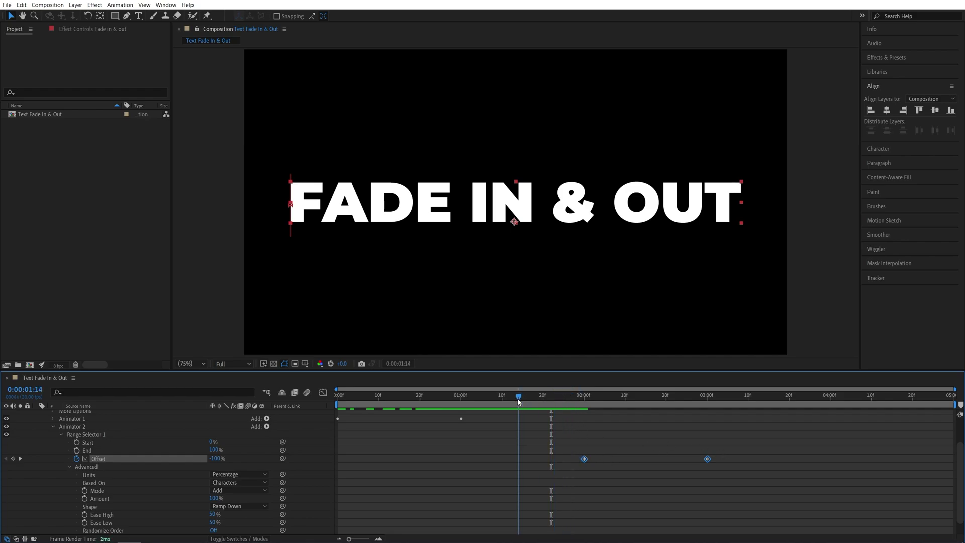
click(539, 464)
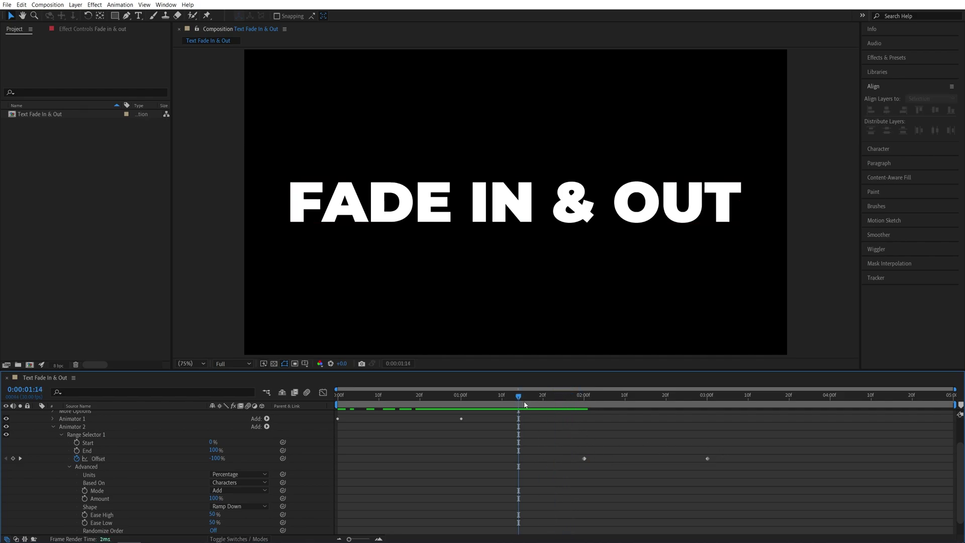
mouse_move(544, 396)
mouse_down()
mouse_move(514, 395)
mouse_move(701, 395)
mouse_up()
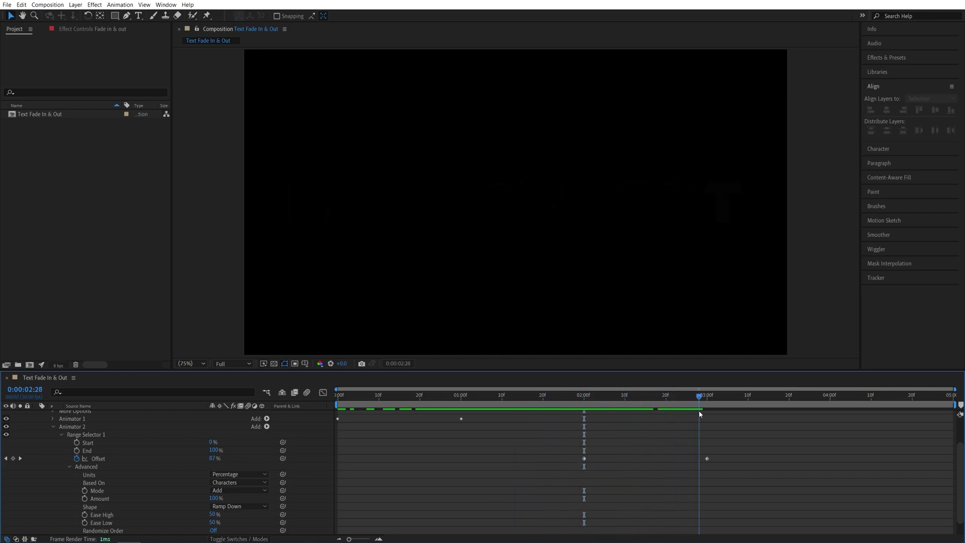
key(space)
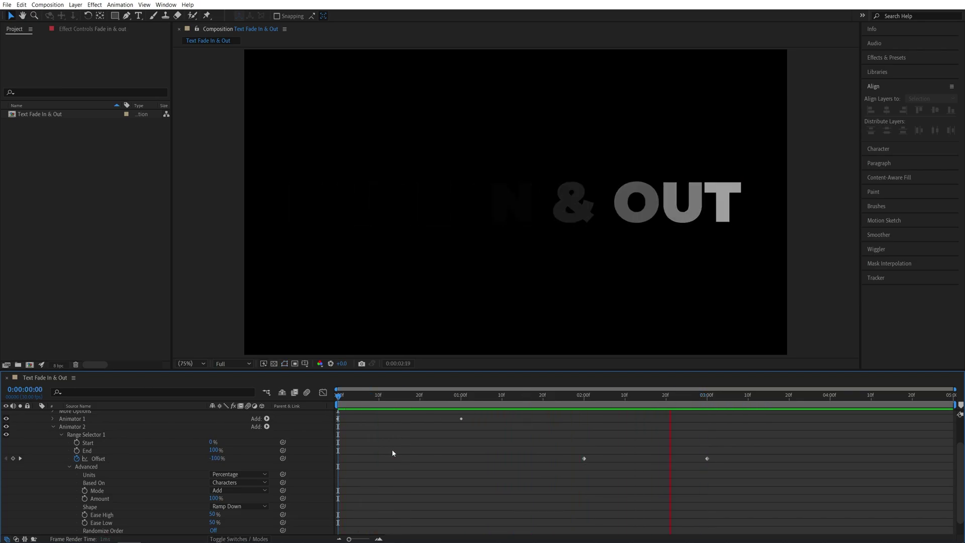
Stop the preview and collapse Animator 2's settings
key(space)
click(53, 428)
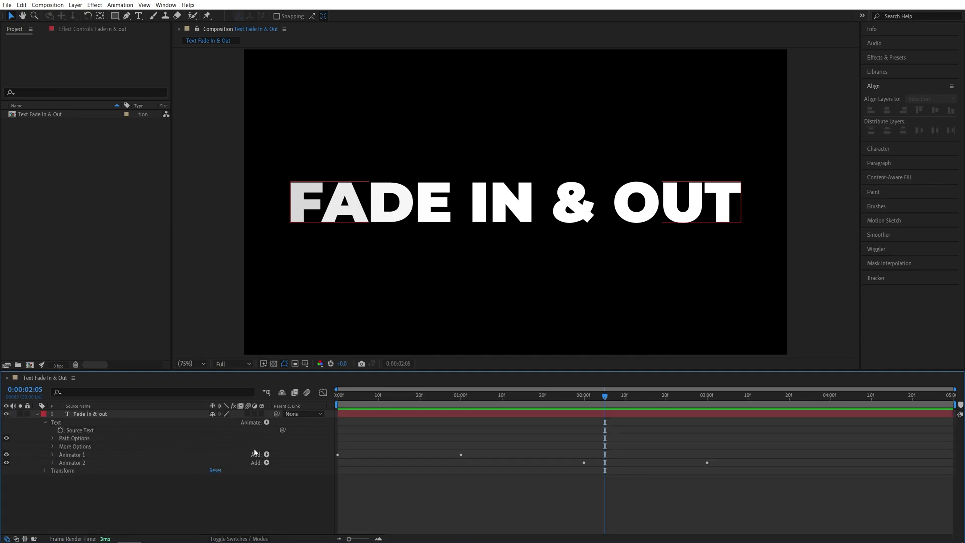
key(space)
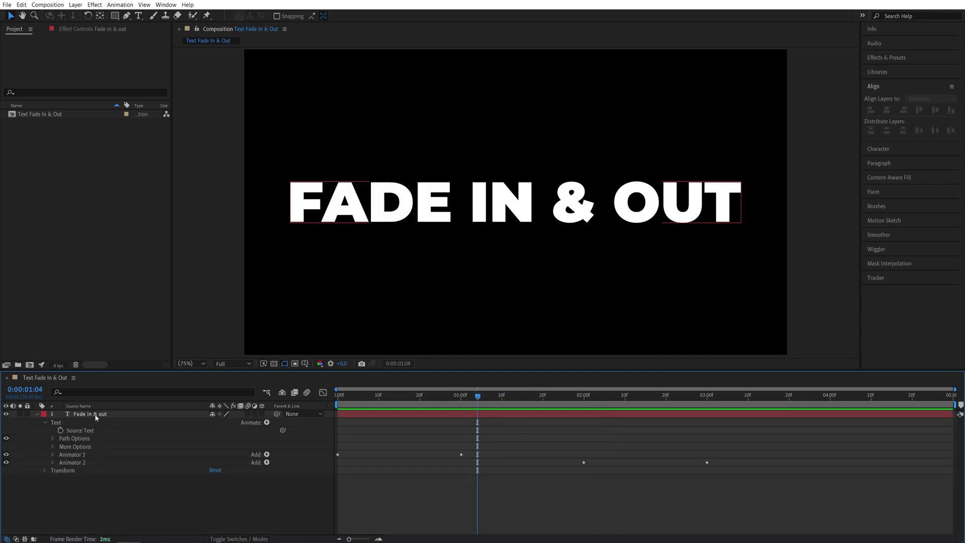
Select the Fade in & out layer and duplicate it with Edit > Duplicate
click(327, 350)
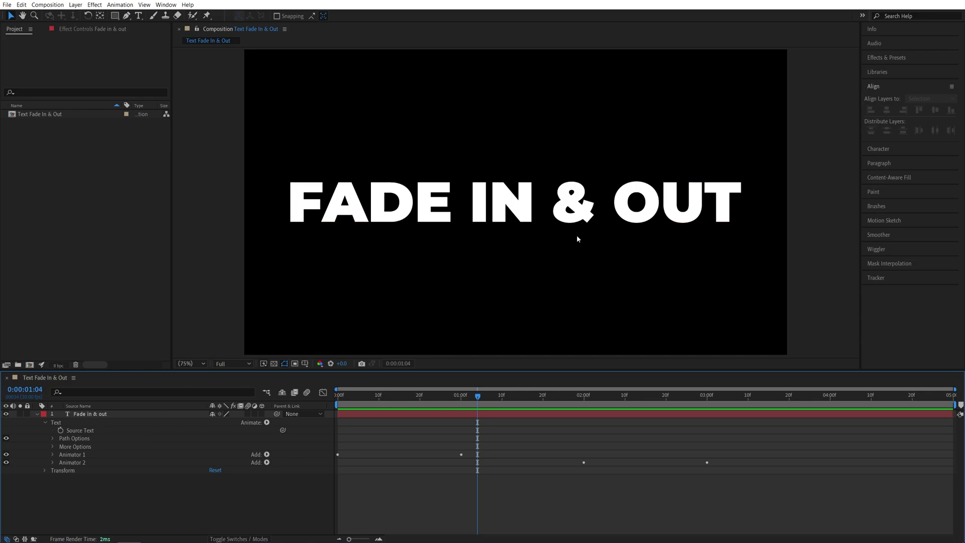
click(239, 415)
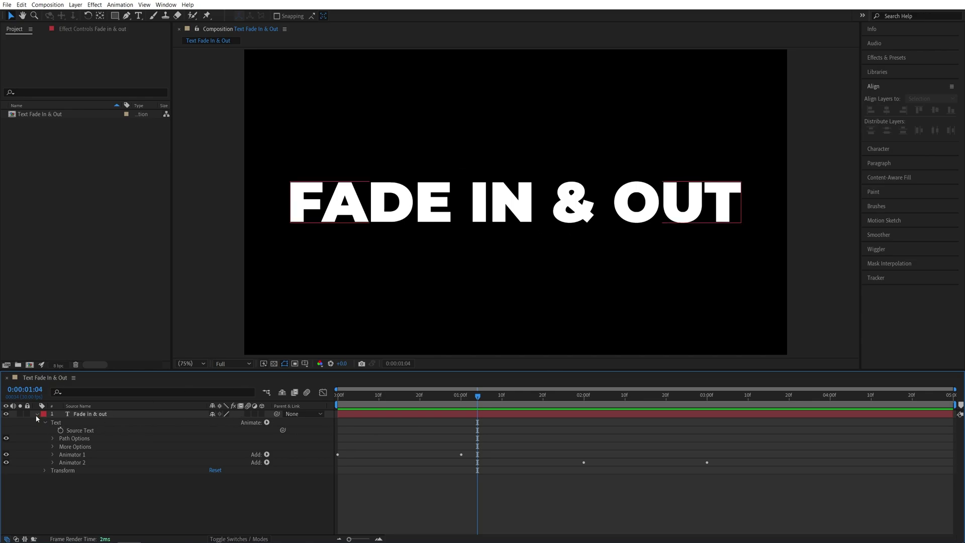
click(91, 415)
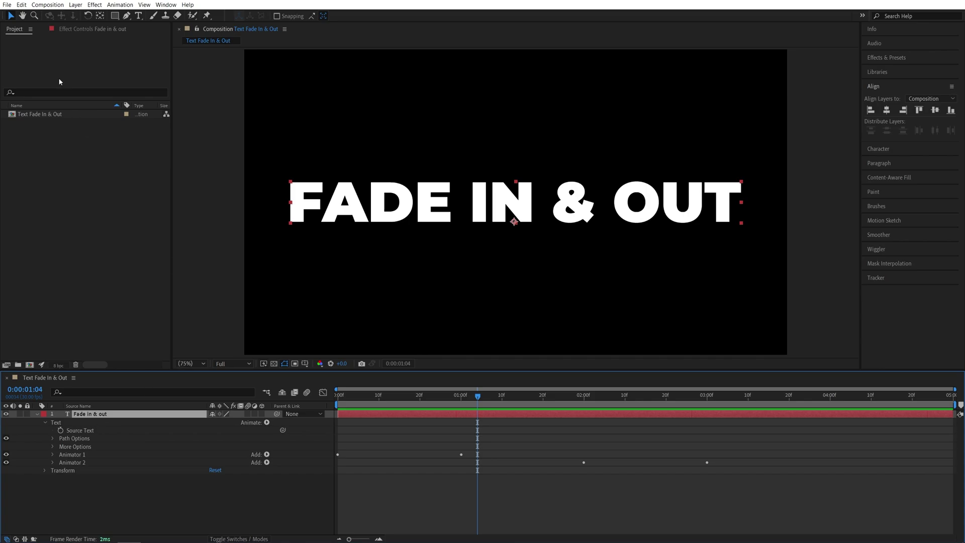
click(22, 5)
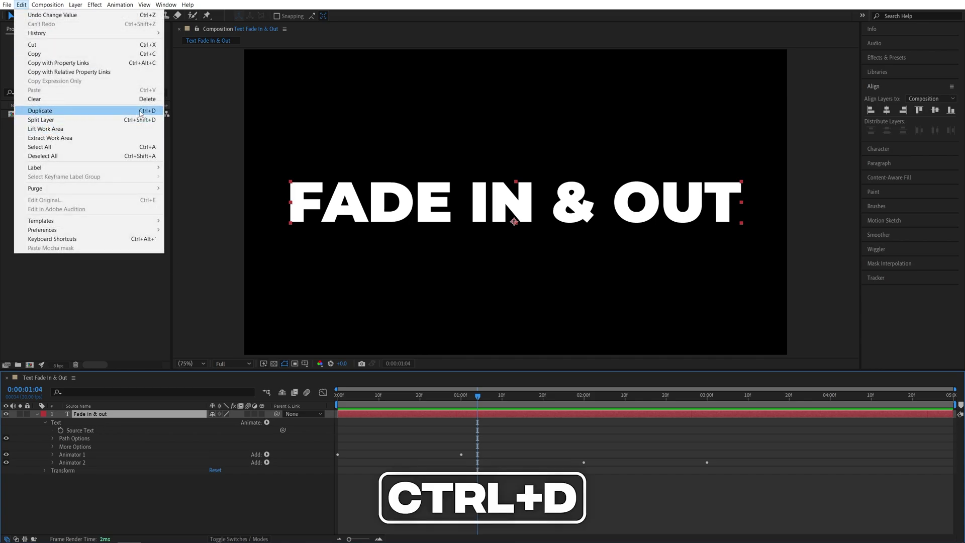
click(140, 112)
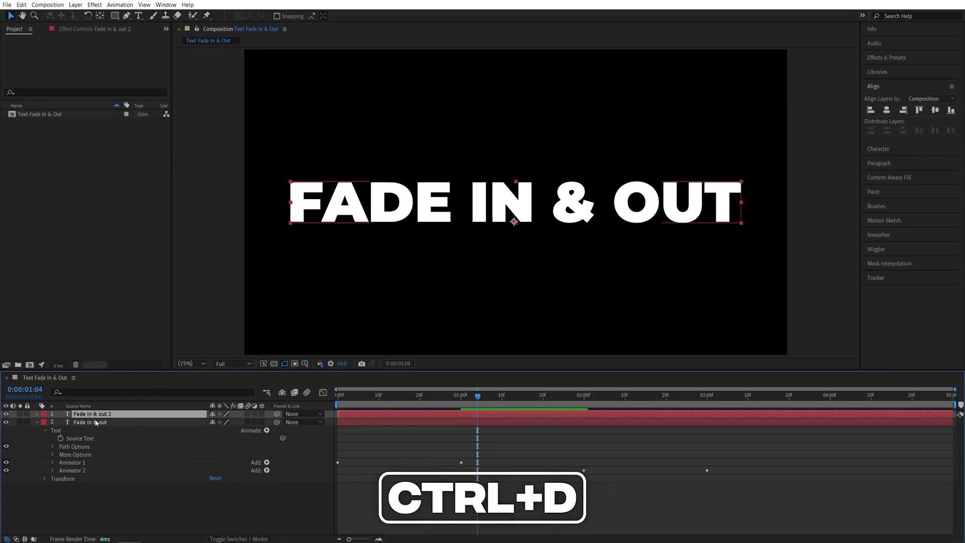
Move the copied layer's in point to 2:20 and begin editing its text
drag(477, 397, 666, 410)
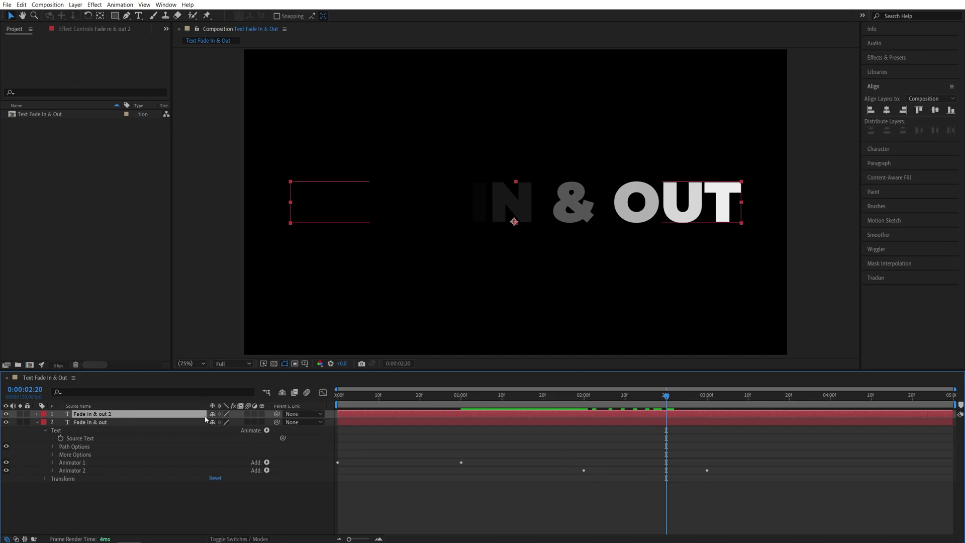
drag(344, 414, 675, 415)
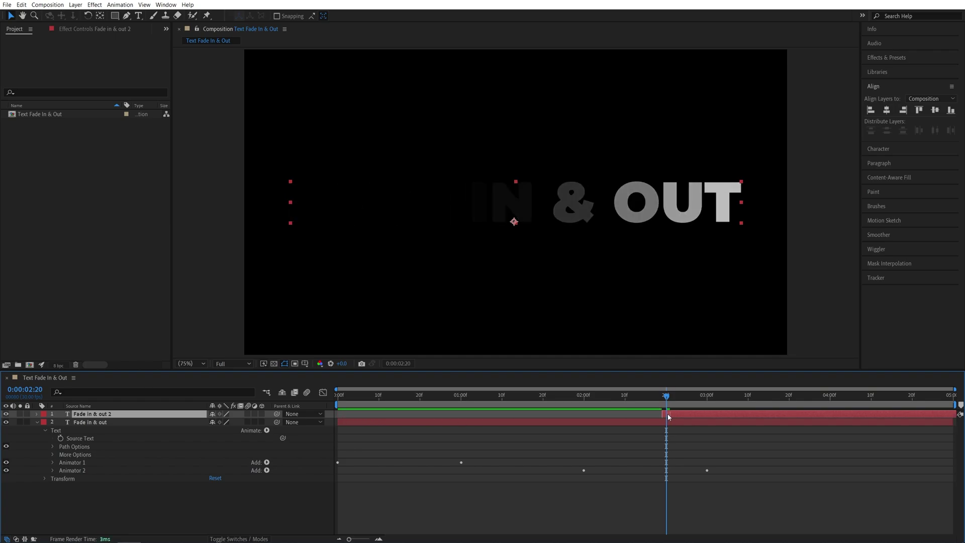
double_click(119, 415)
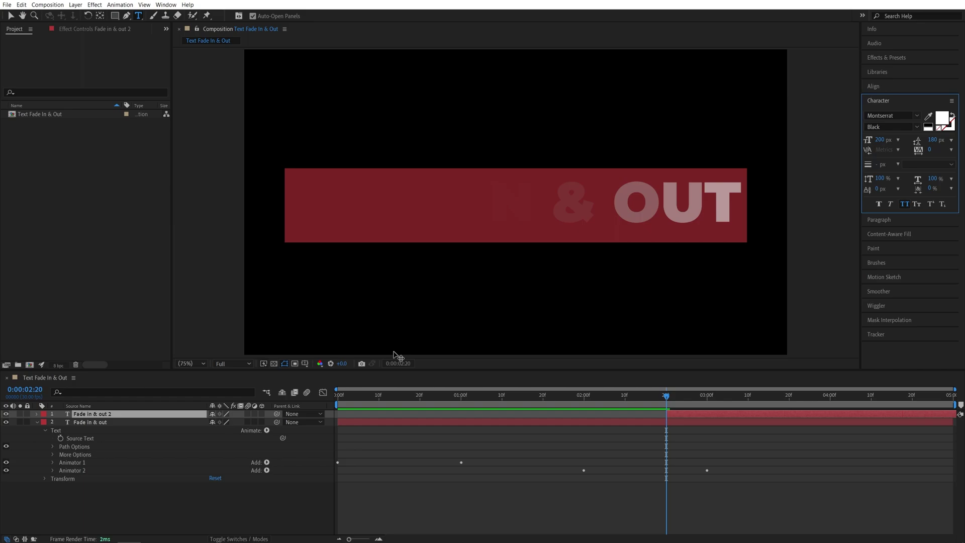
text(Text)
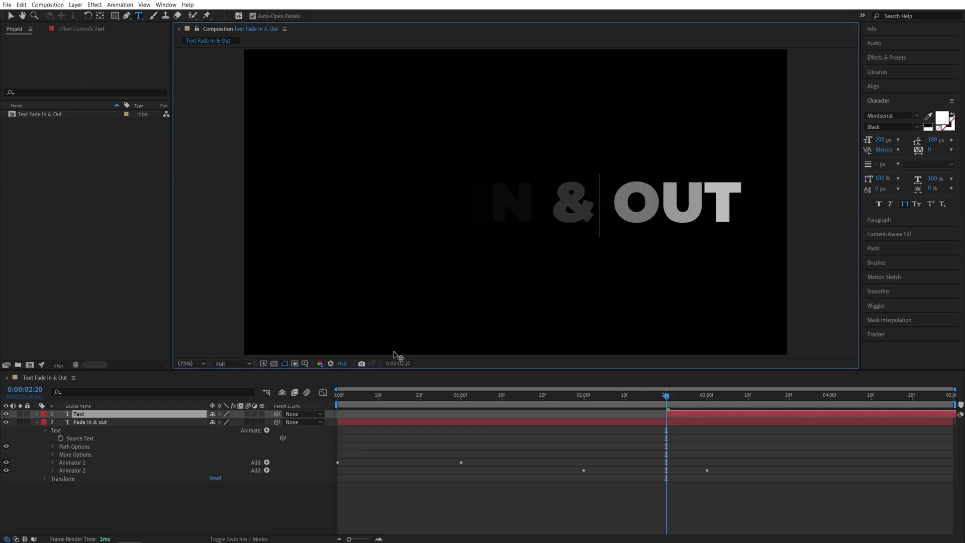
text( Reveal)
Scrub and play back the sequence to check the new 'TEXT REVEAL' layer
mouse_move(666, 396)
mouse_down()
mouse_move(765, 397)
mouse_move(682, 396)
mouse_up()
key(space)
key(Home)
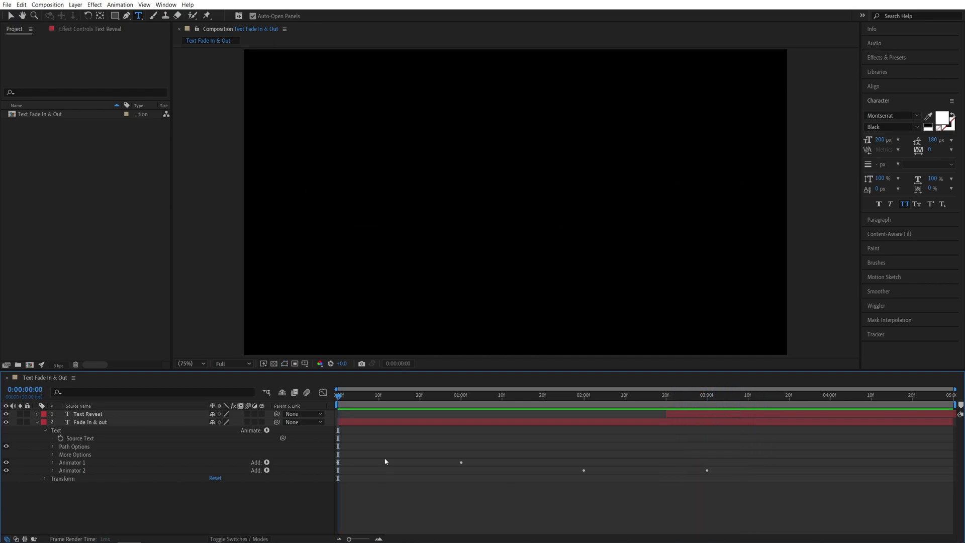